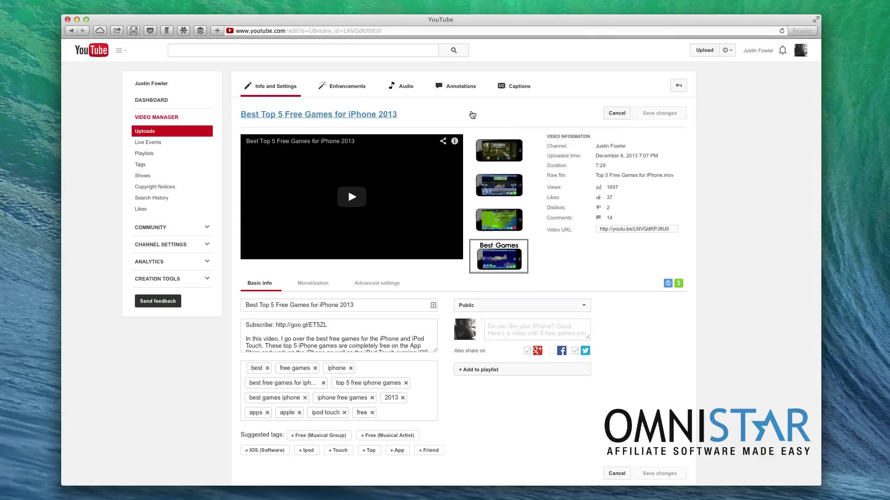
scroll(471, 115, down, 3)
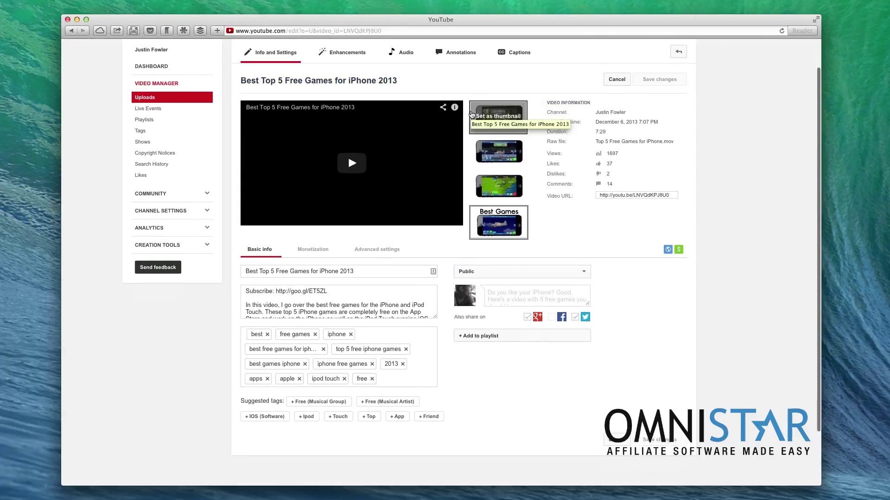
scroll(402, 139, up, 3)
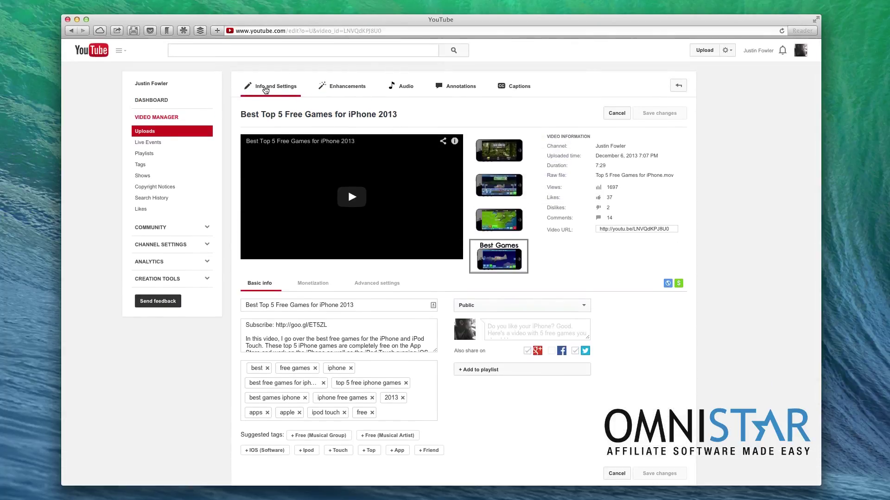
scroll(265, 90, down, 1)
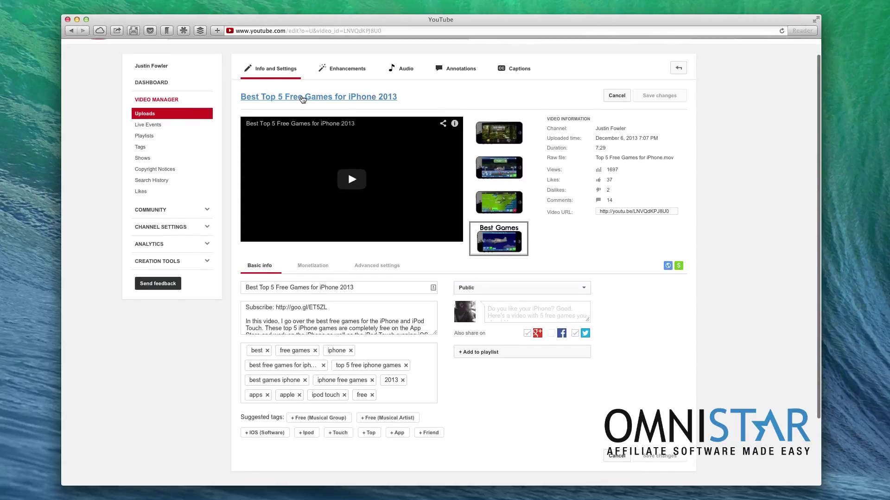
scroll(305, 281, down, 1)
scroll(304, 296, down, 3)
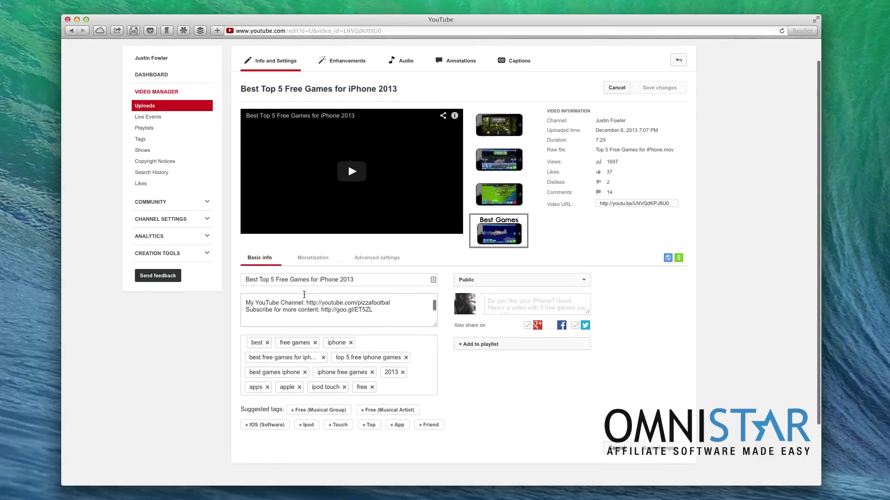
scroll(304, 296, up, 3)
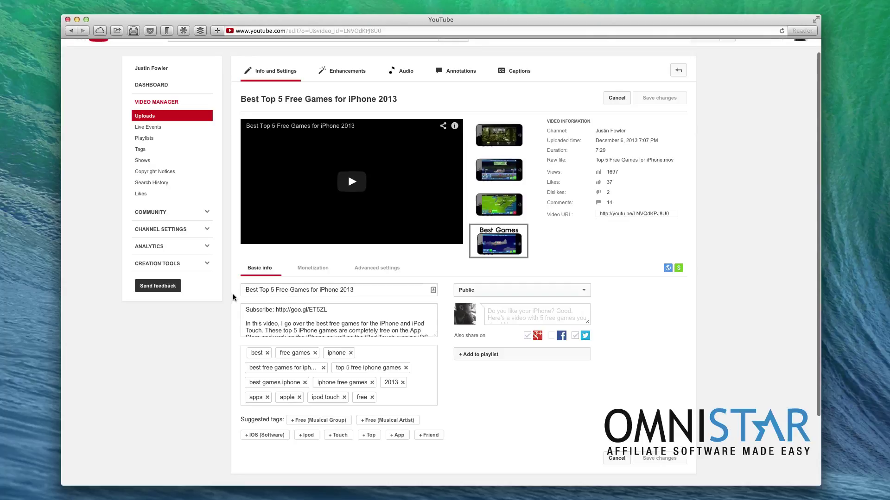
scroll(267, 268, down, 4)
click(357, 205)
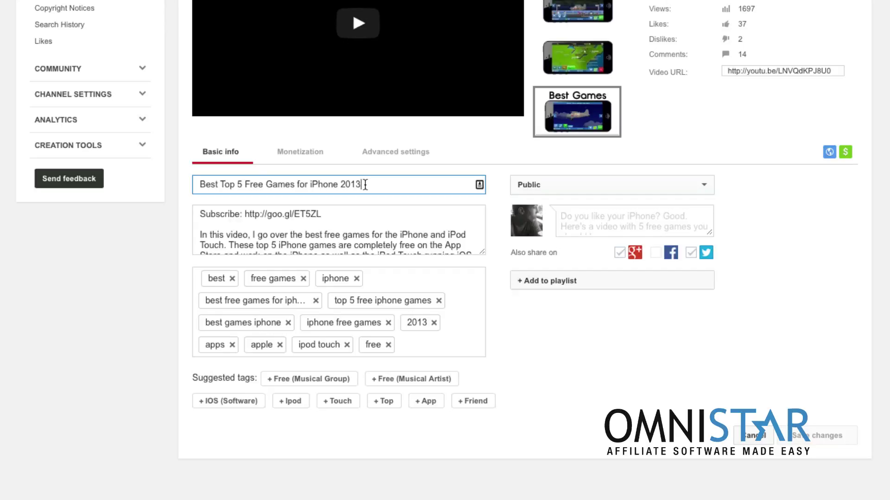
click(227, 184)
drag(293, 186, 221, 190)
key(Home)
double_click(214, 187)
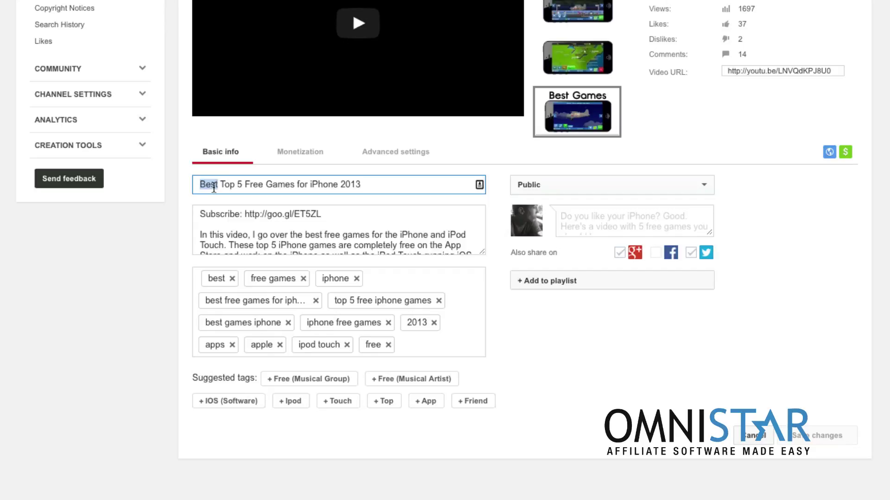
double_click(354, 184)
click(378, 183)
Enlarge the description box, then select the Subscribe link line, goo.gl and the opening paragraph.
drag(482, 252, 452, 422)
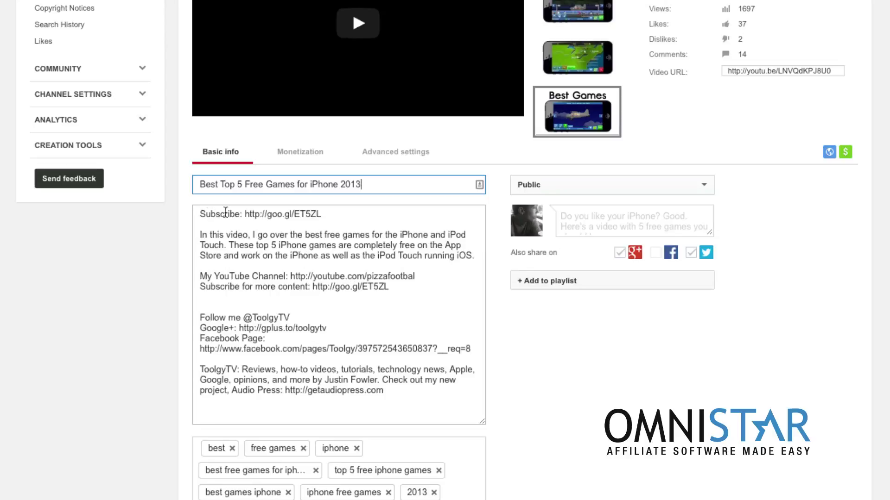
drag(323, 214, 199, 218)
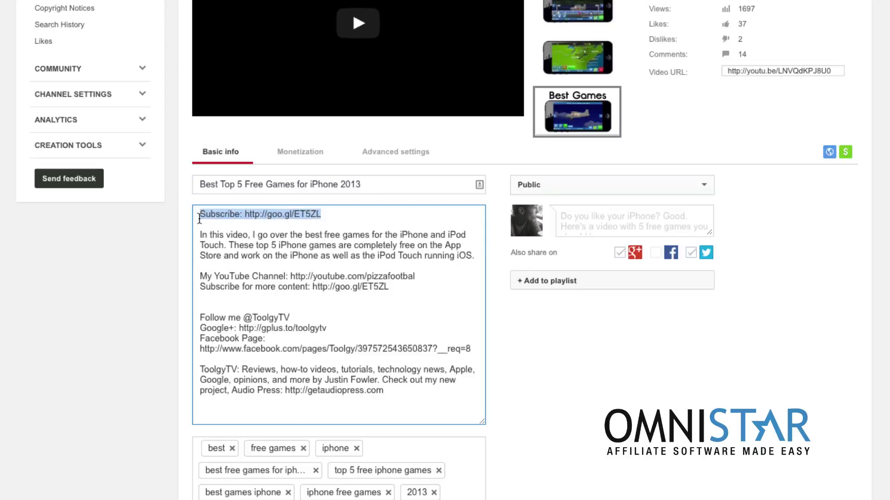
click(344, 212)
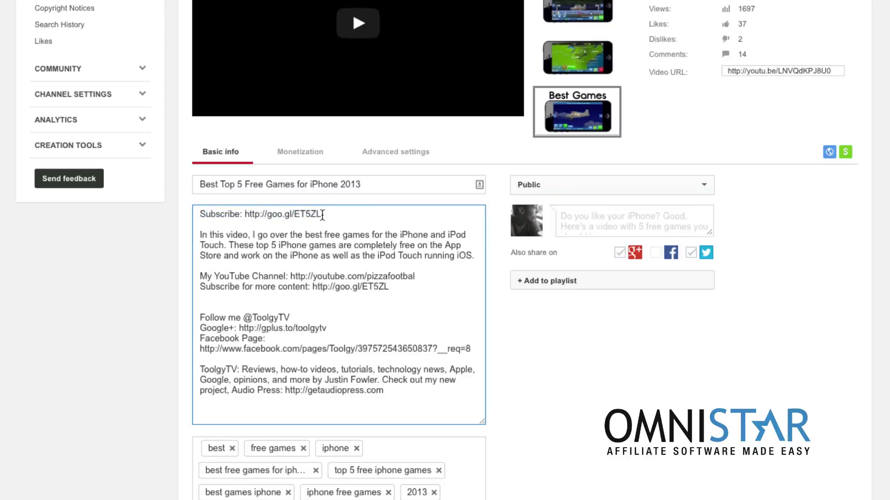
drag(322, 214, 227, 214)
double_click(273, 213)
drag(200, 235, 449, 260)
click(449, 260)
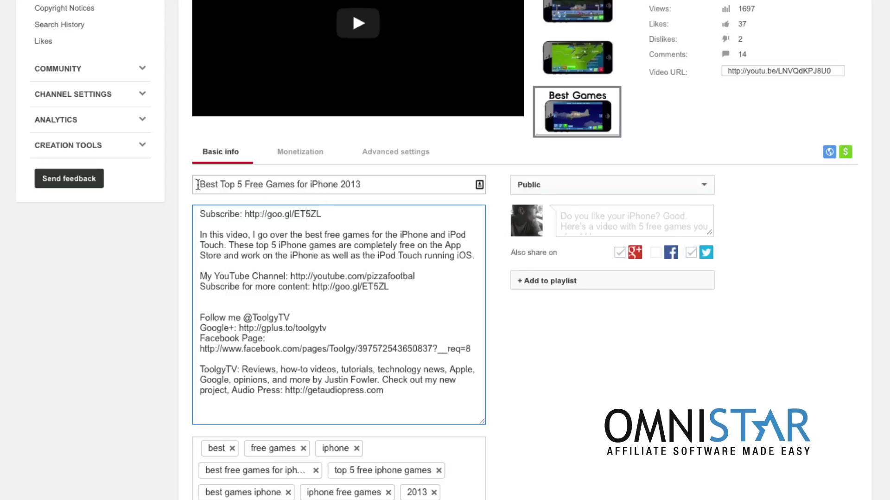
Select the video title, then 'best free games', 'iPhone' and 'iPod' in the description.
drag(199, 184, 360, 184)
click(417, 181)
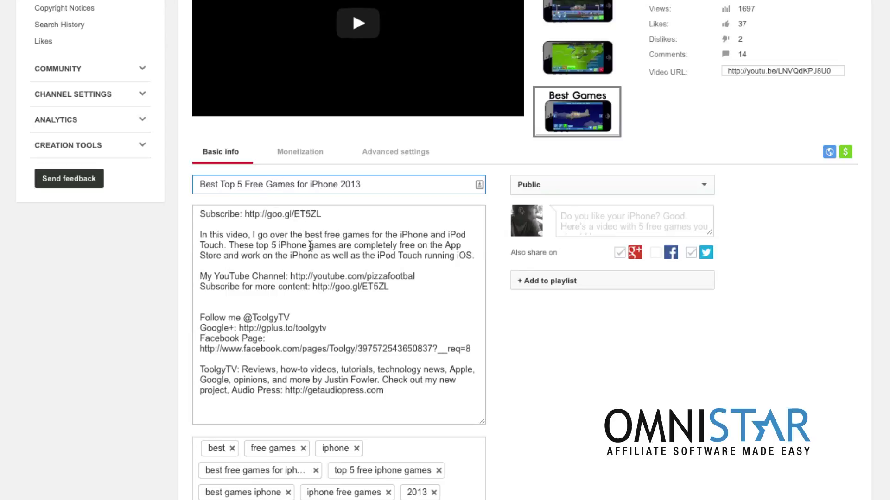
drag(305, 235, 369, 235)
click(333, 235)
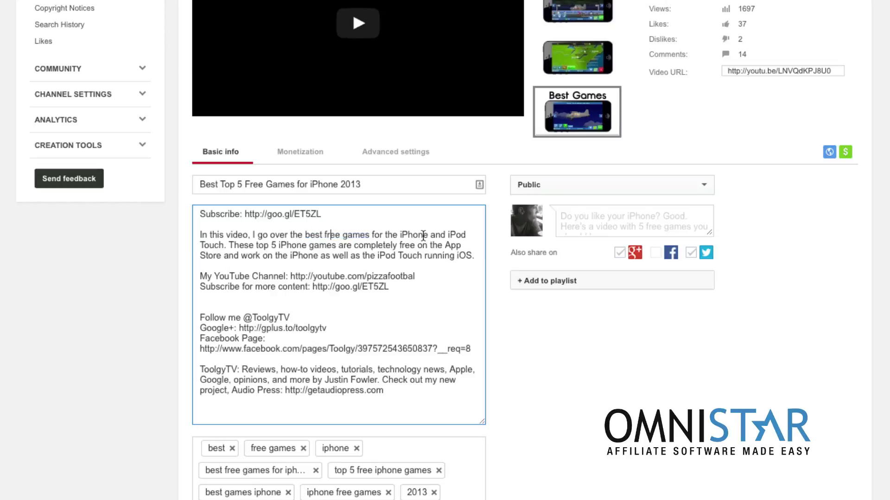
double_click(404, 236)
double_click(456, 236)
click(337, 245)
scroll(369, 251, down, 3)
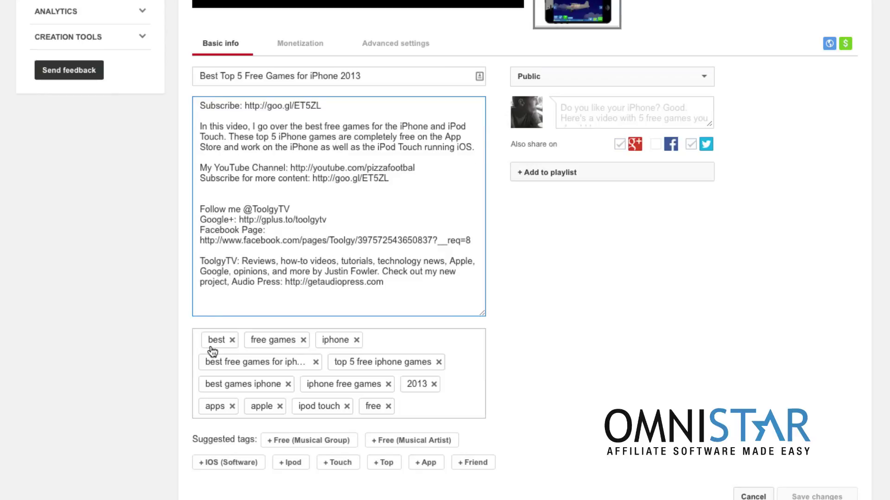
scroll(411, 372, up, 7)
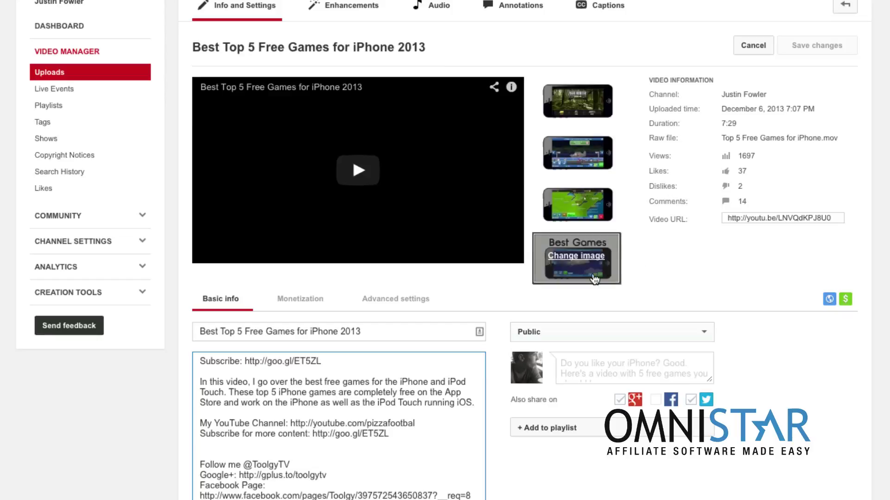
mouse_move(556, 281)
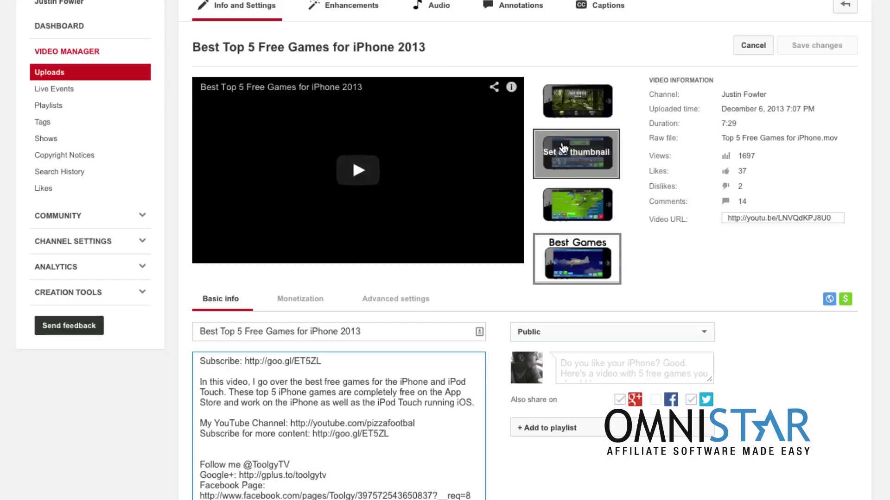
mouse_move(559, 214)
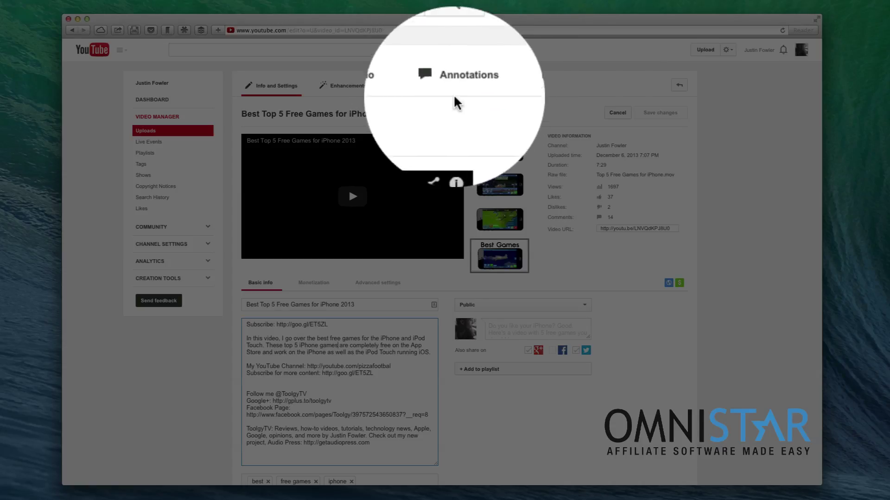
Pause the video at 4:11 in the annotation editor and list the annotation types.
click(440, 88)
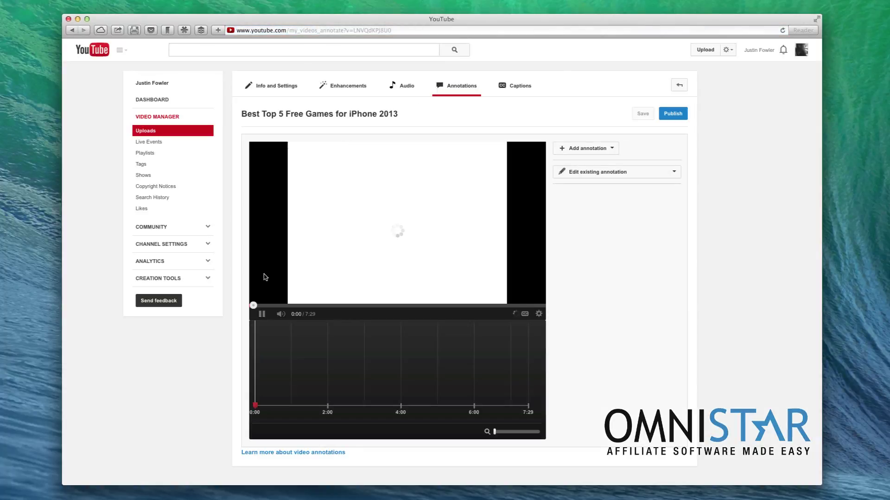
click(262, 315)
scroll(417, 232, down, 2)
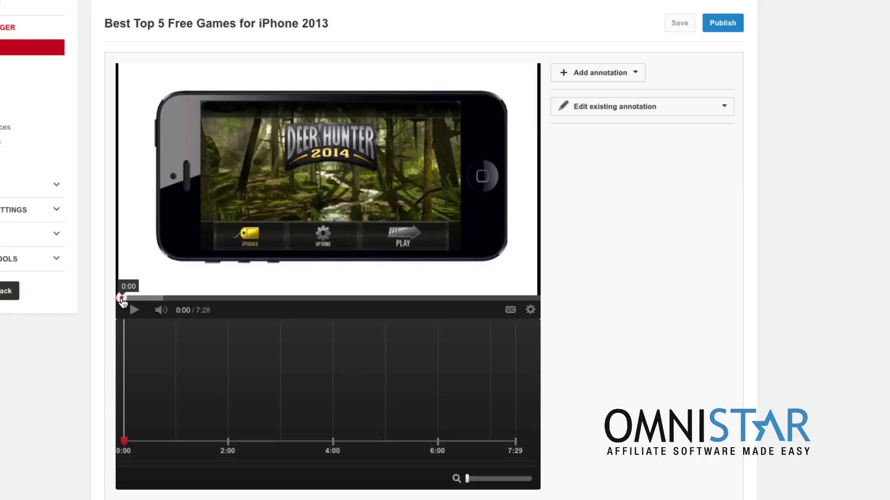
drag(130, 299, 355, 321)
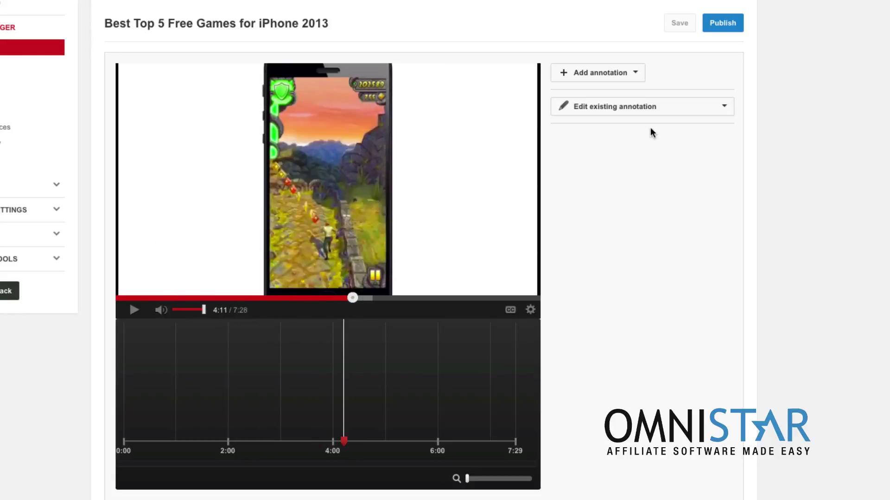
click(593, 71)
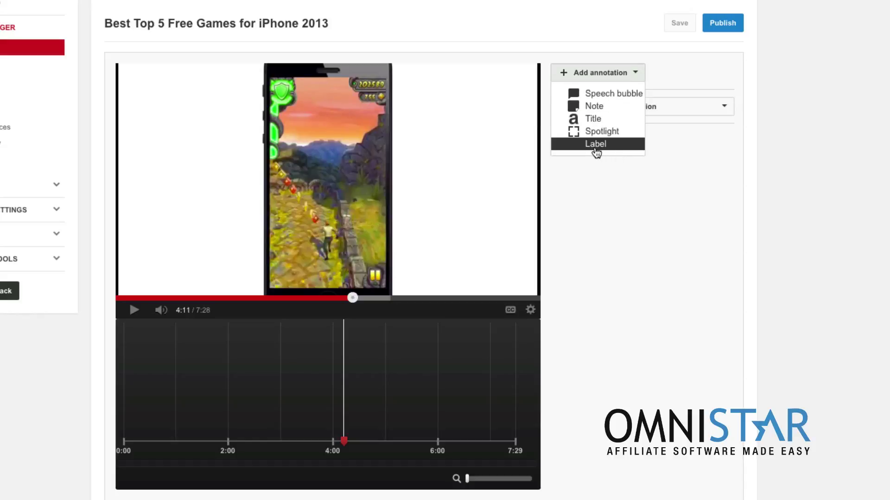
Add a speech bubble at 4:11 reading 'Do you like Temple Run?' and reshape its body and tail.
click(602, 93)
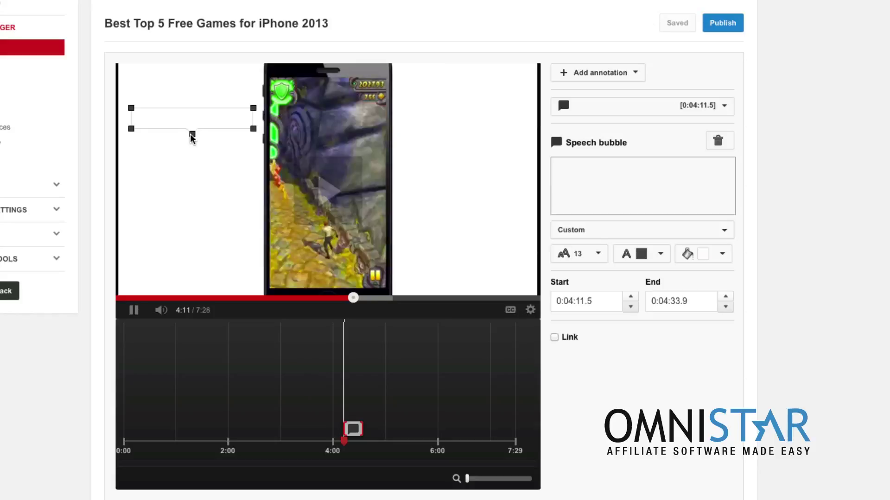
drag(192, 134, 269, 194)
click(592, 197)
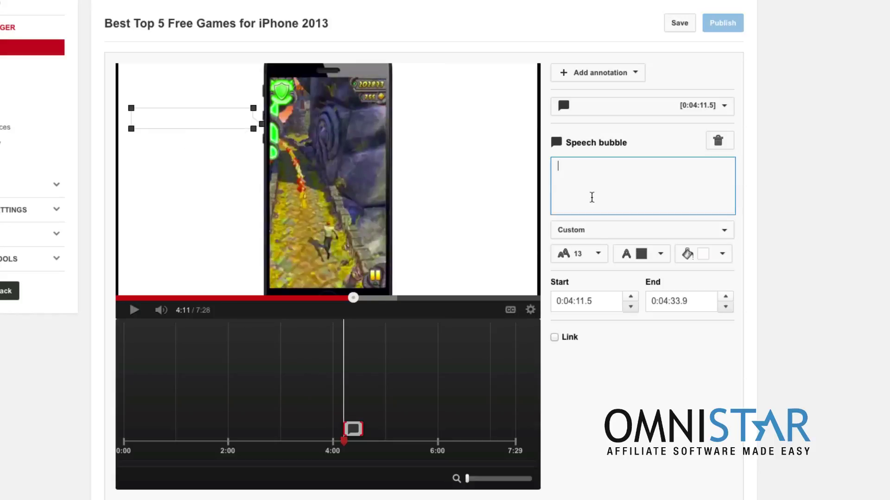
text(Do you like Temple Run?)
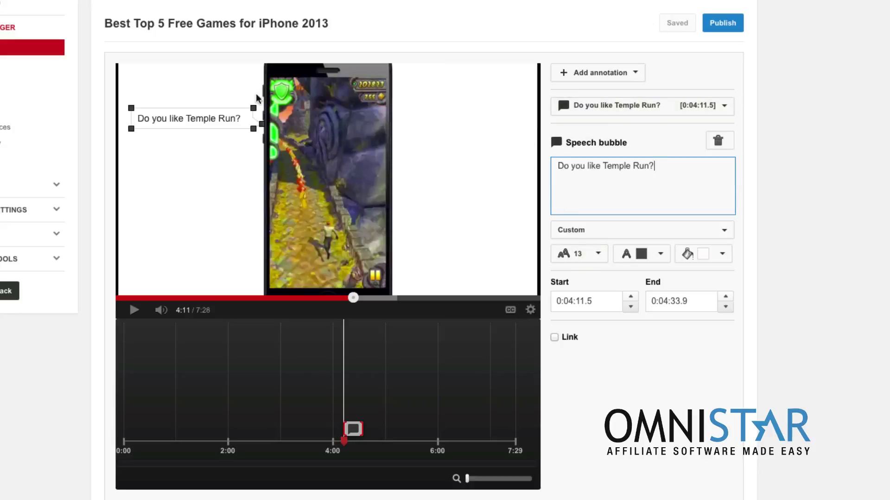
drag(253, 128, 241, 136)
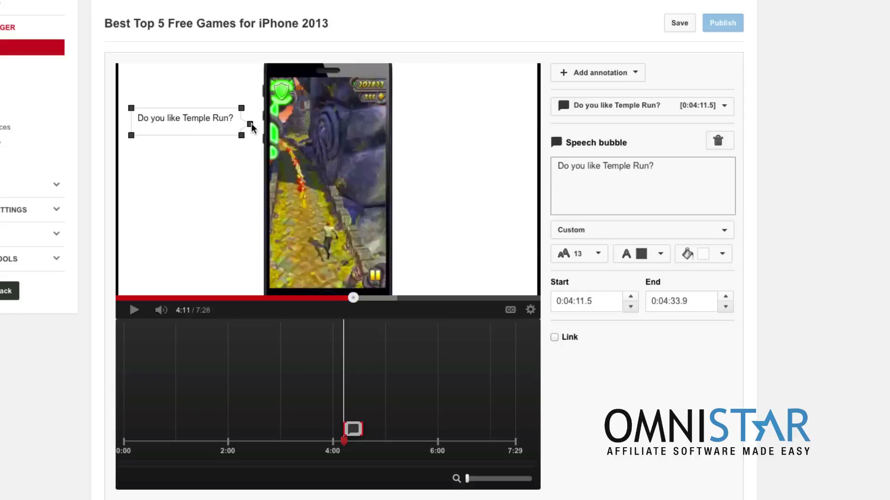
drag(251, 124, 251, 137)
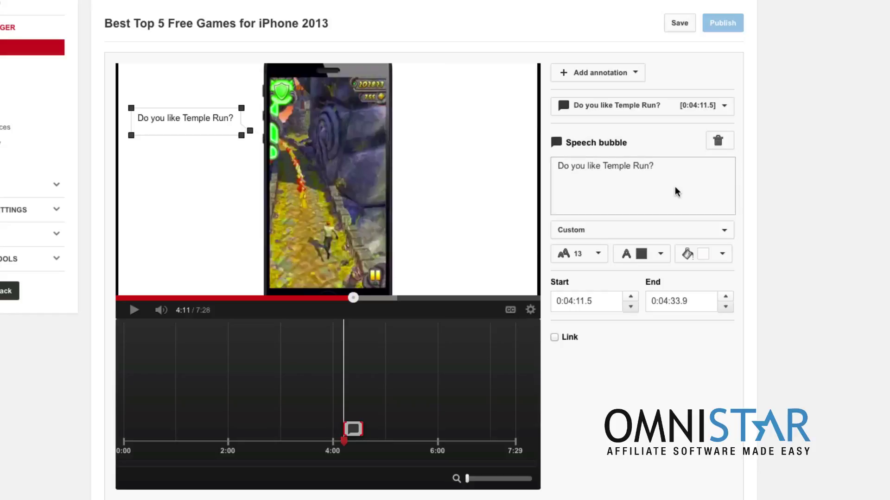
Fill the speech bubble with very light grey.
click(713, 254)
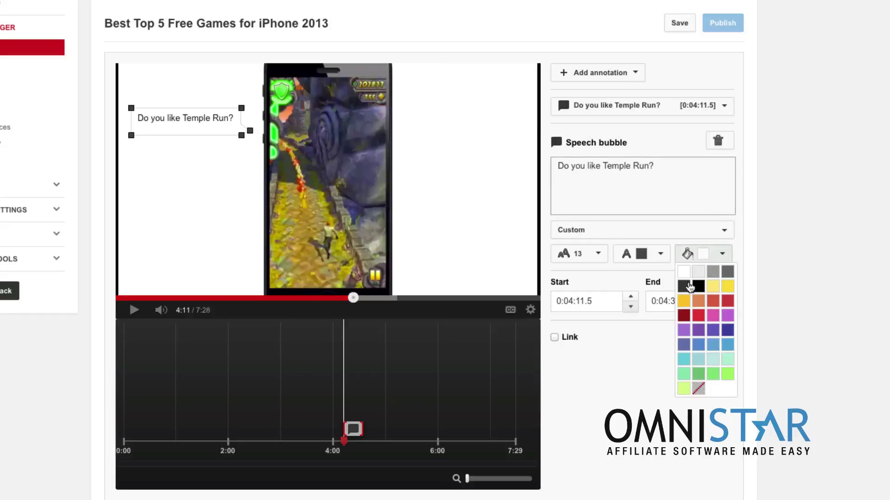
click(727, 271)
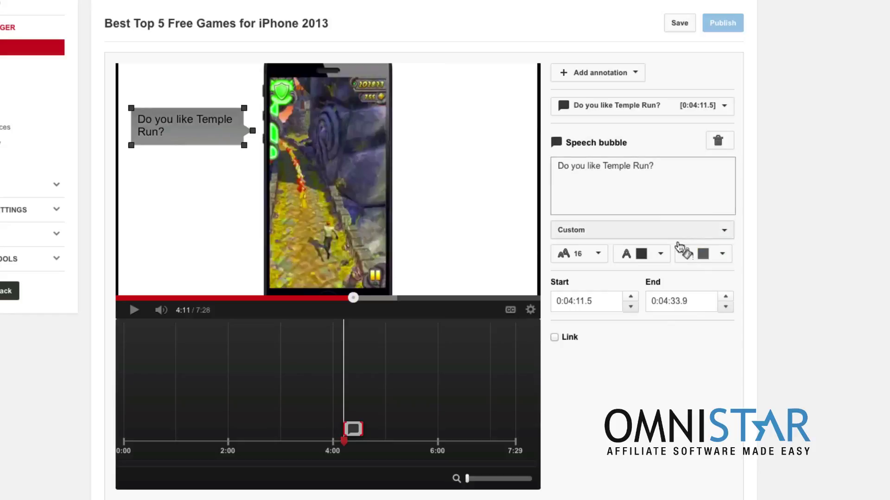
click(698, 259)
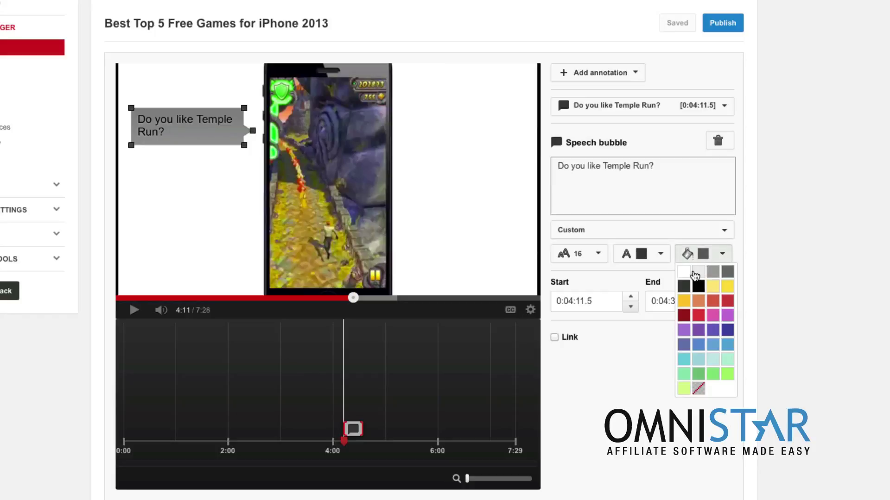
click(693, 272)
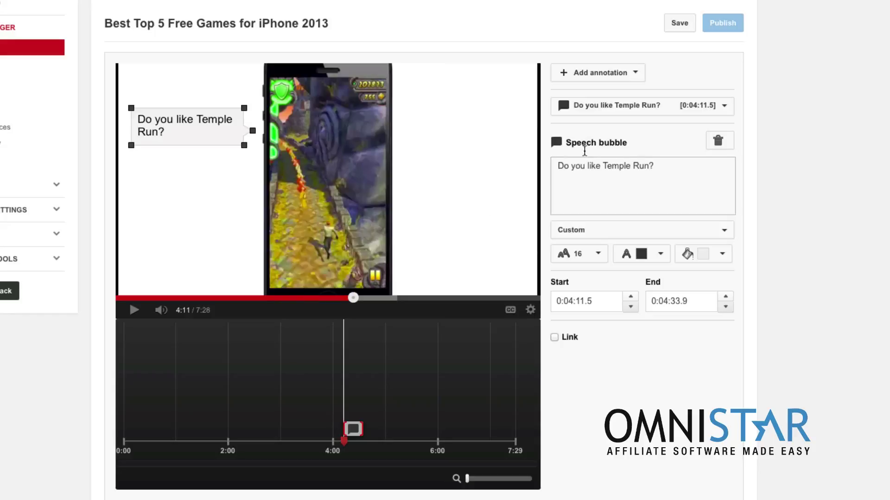
Save and publish the annotation changes.
click(679, 27)
click(716, 26)
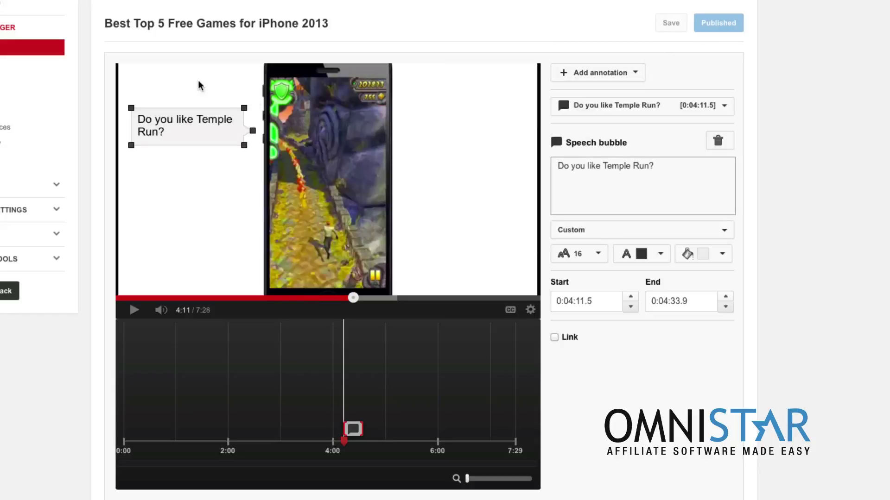
scroll(11, 411, up, 2)
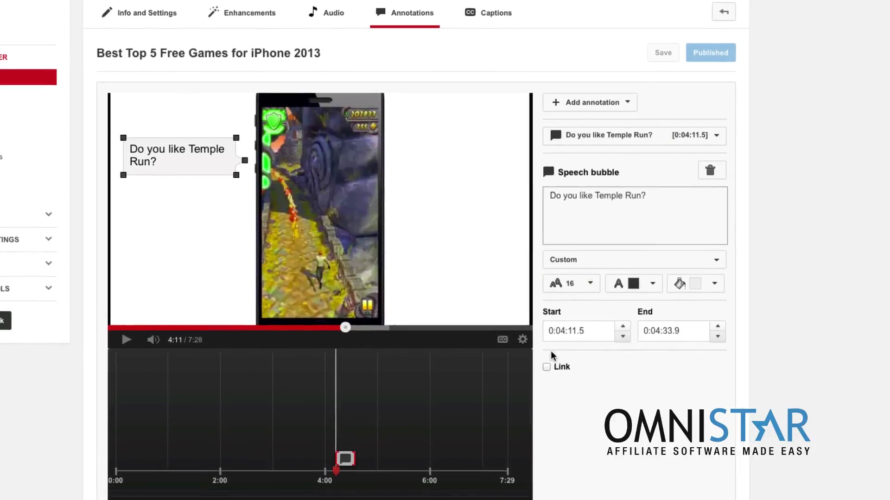
Open the speech bubble's link types, then add the video to the Software Review playlist.
click(554, 377)
click(601, 266)
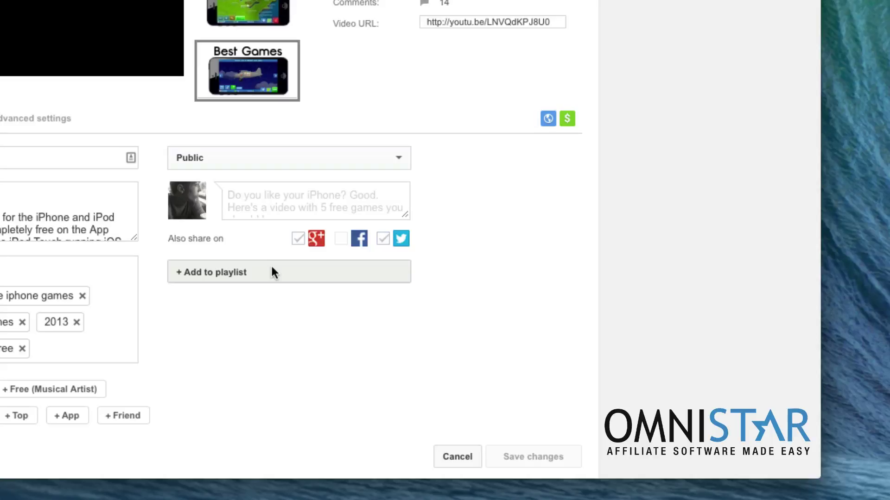
click(218, 278)
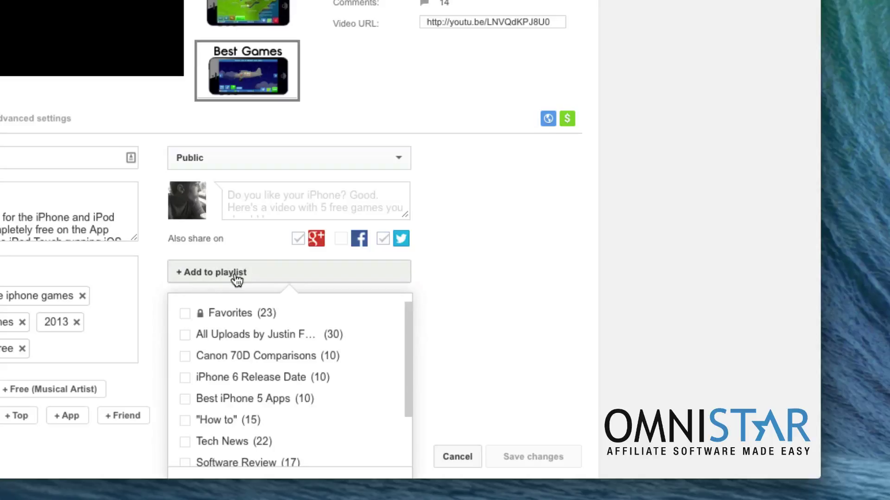
scroll(362, 329, down, 3)
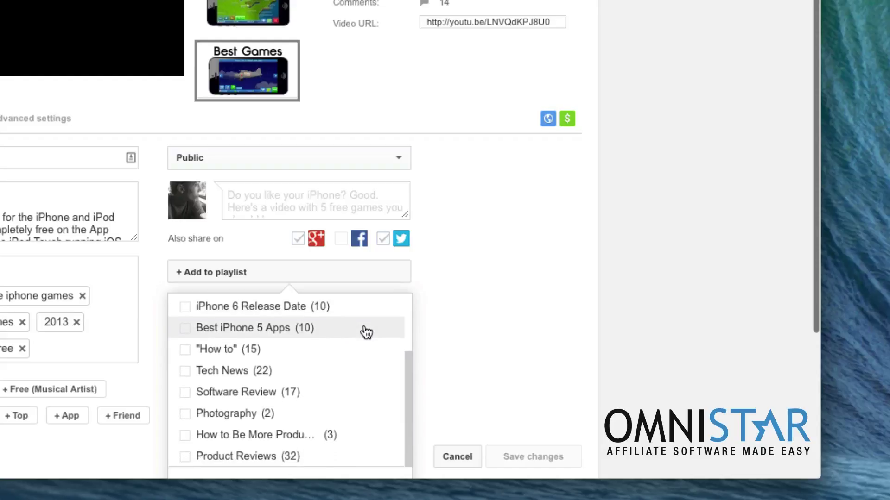
click(185, 394)
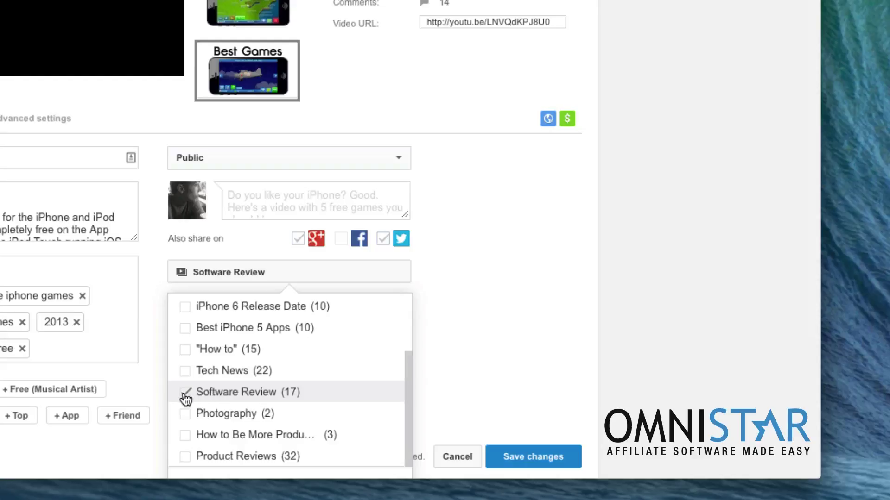
scroll(333, 377, up, 3)
scroll(337, 377, down, 3)
click(503, 327)
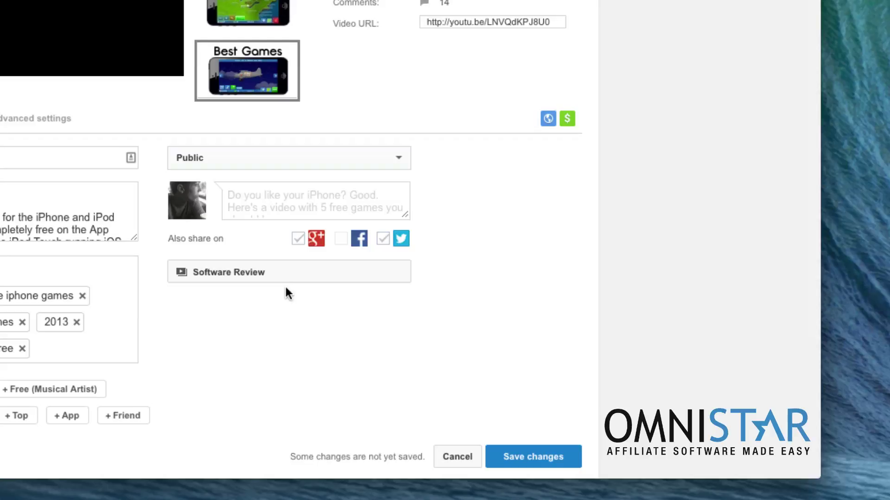
Remove the video from the Software Review playlist again.
click(217, 278)
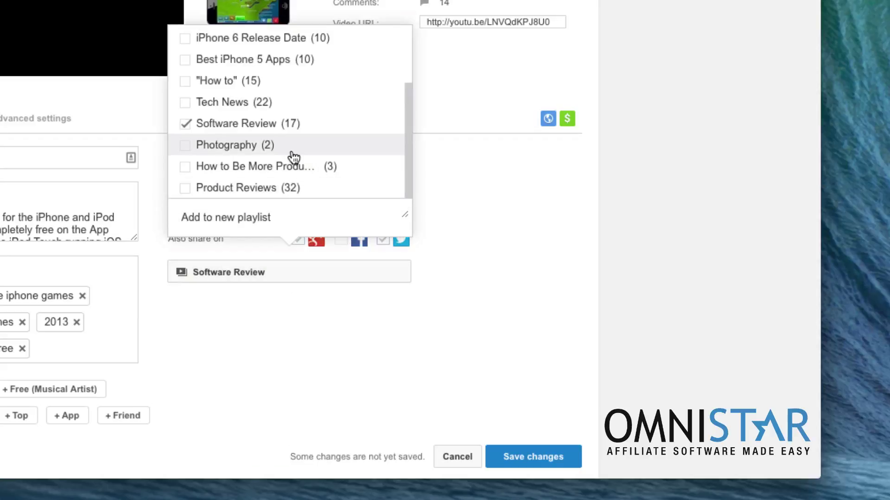
scroll(292, 157, up, 3)
scroll(364, 133, down, 3)
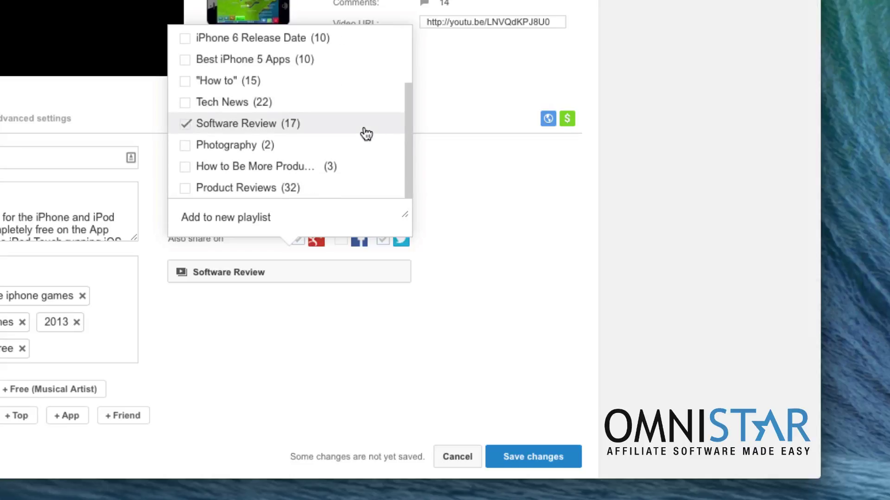
click(366, 133)
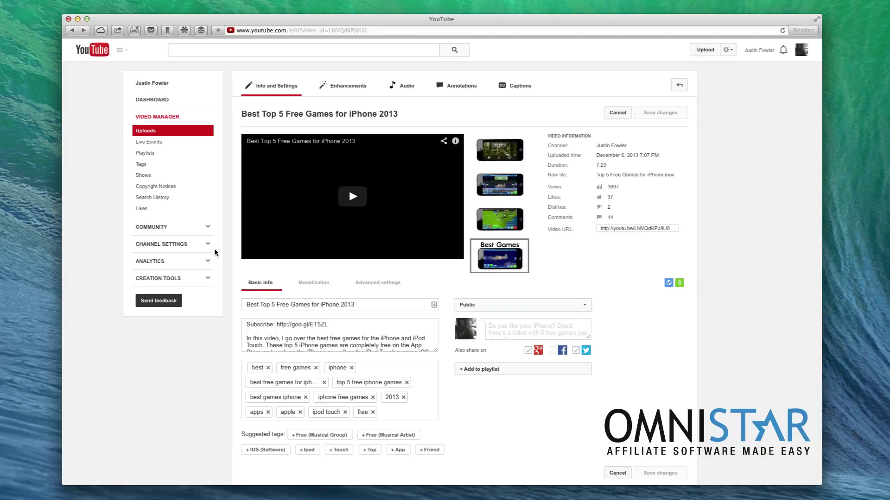
Open the Audience retention report and search for 'Best Top 5 Free Games for iPhone 2013'.
click(197, 262)
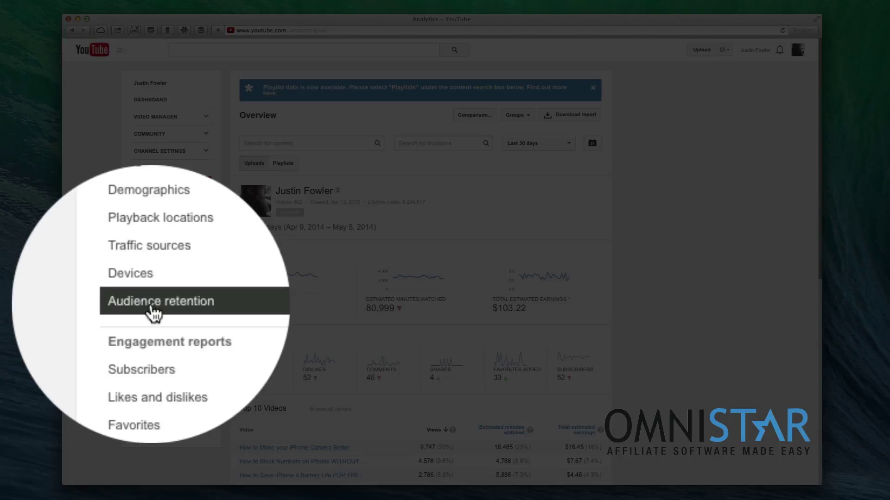
click(180, 304)
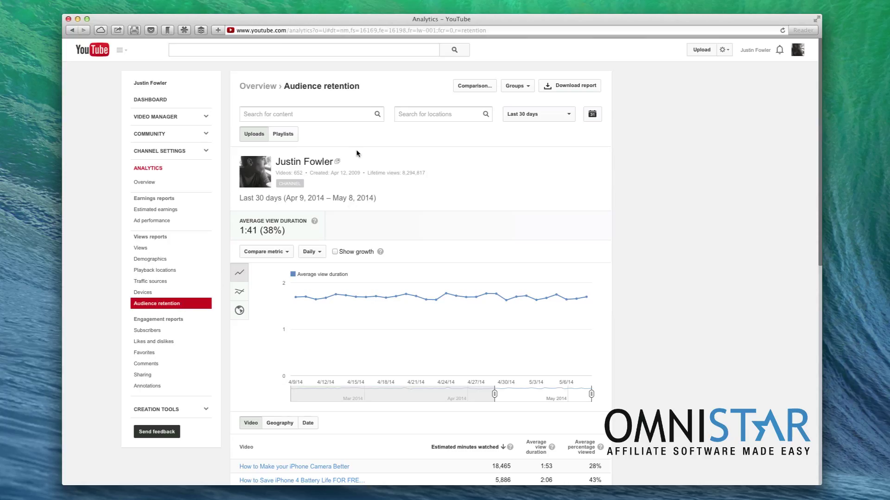
click(319, 114)
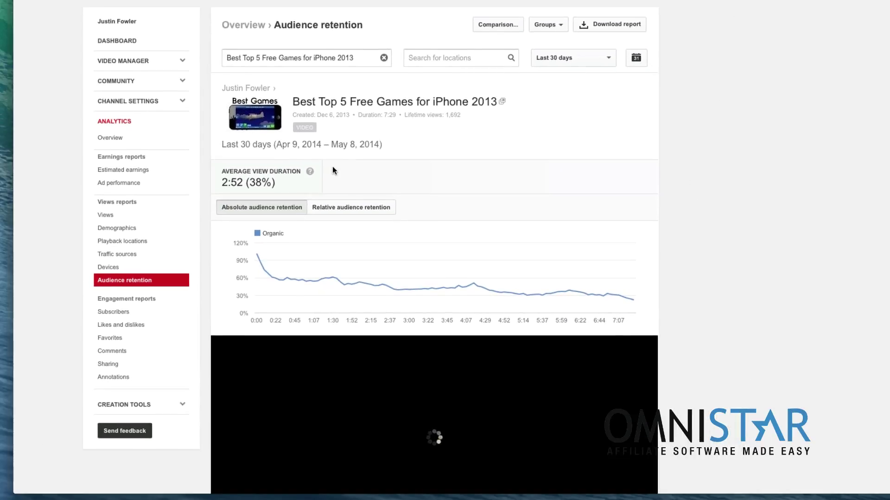
scroll(332, 166, down, 4)
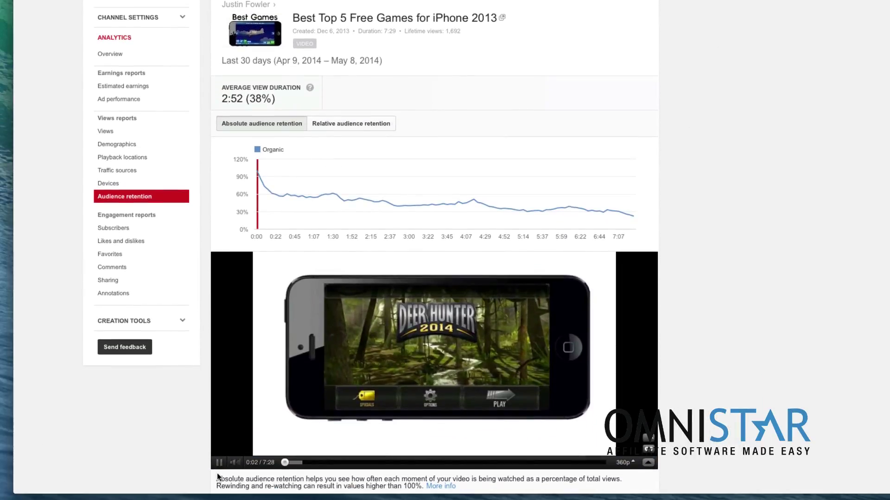
scroll(219, 464, up, 2)
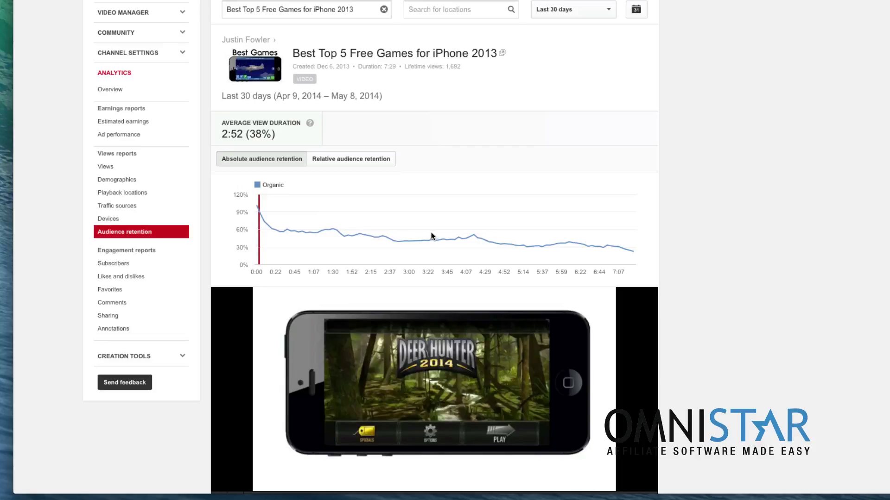
mouse_move(472, 236)
scroll(301, 197, up, 3)
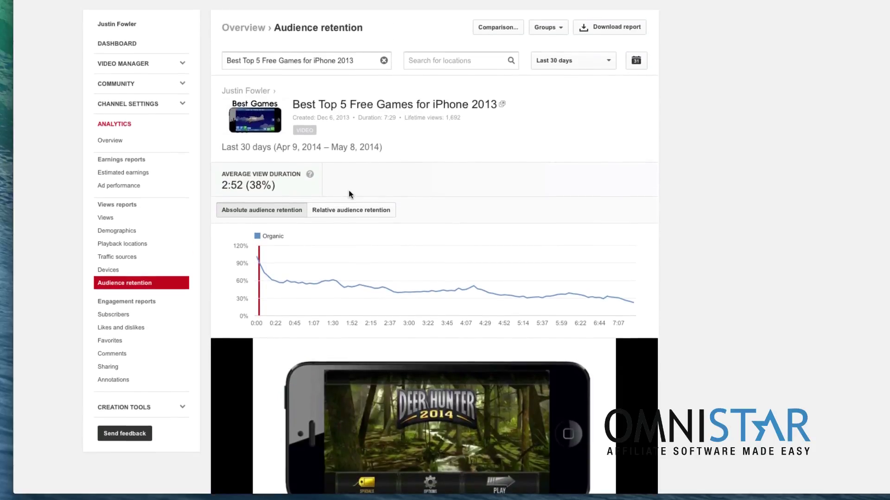
scroll(349, 191, down, 1)
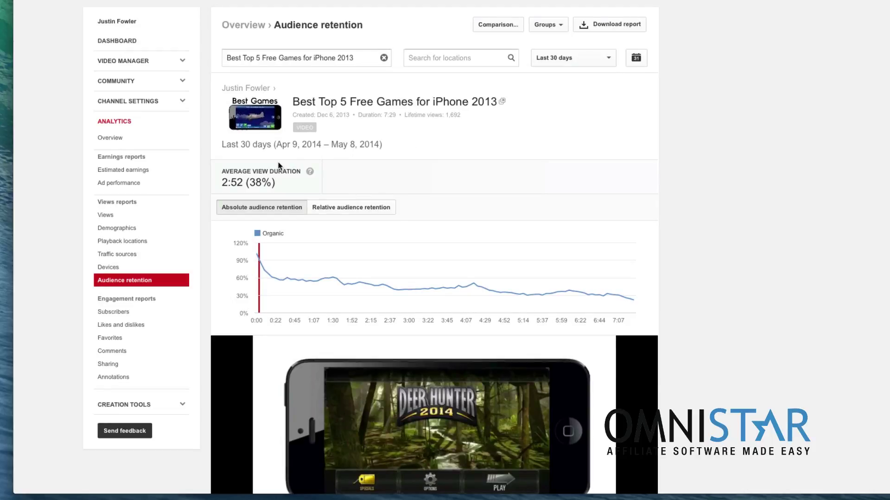
mouse_move(224, 171)
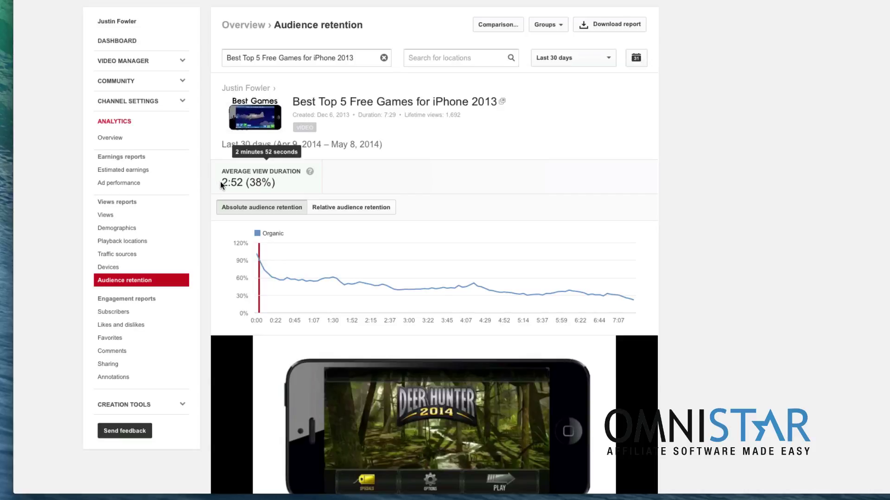
drag(223, 182, 238, 182)
drag(248, 184, 269, 184)
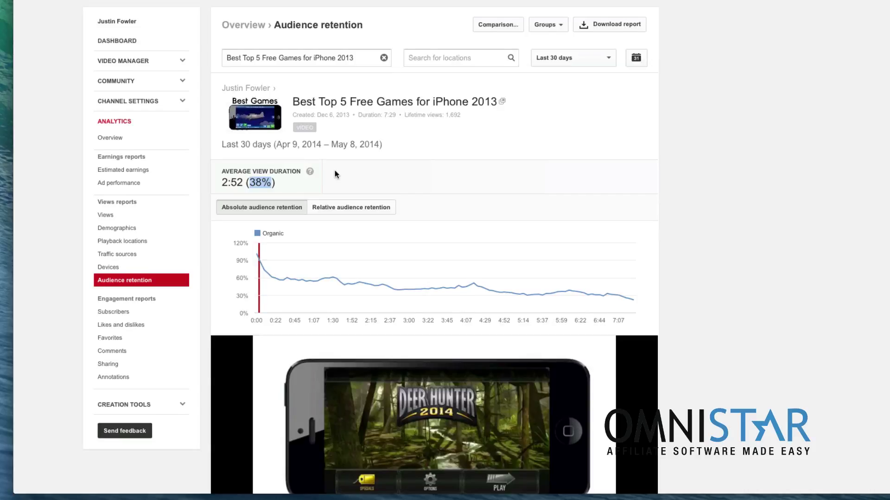
scroll(333, 172, down, 1)
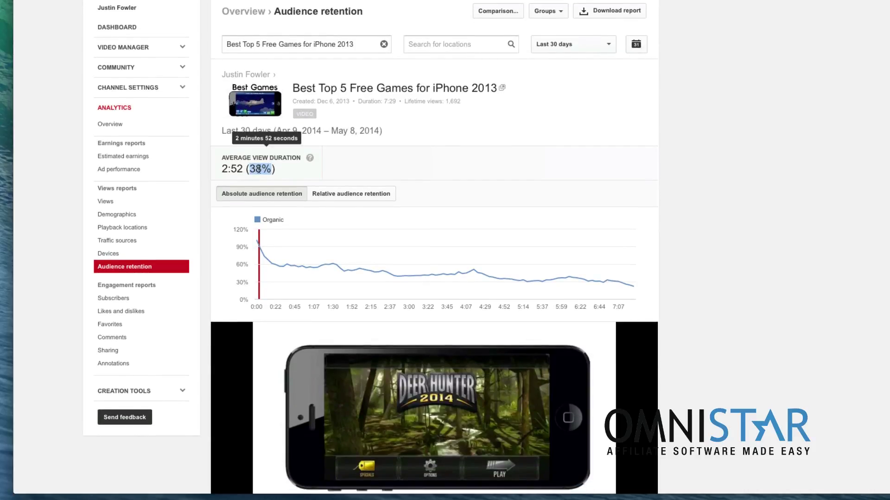
drag(244, 168, 224, 171)
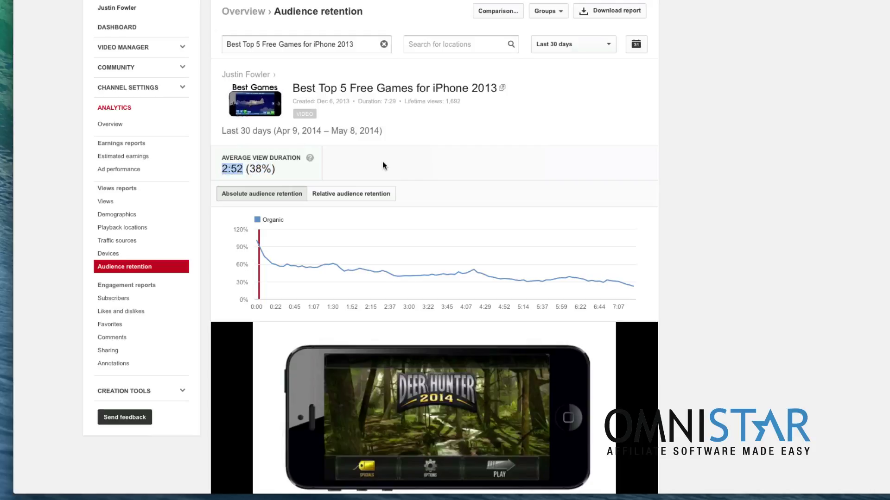
click(426, 155)
scroll(335, 147, down, 1)
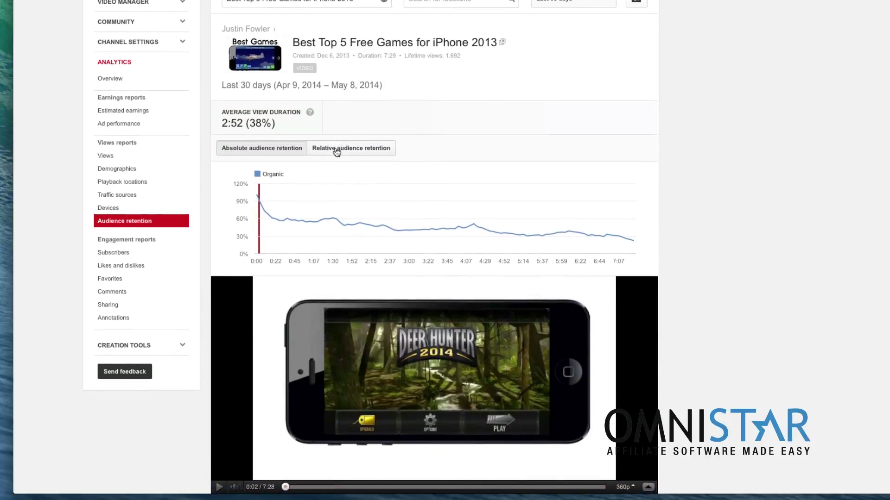
scroll(335, 148, up, 2)
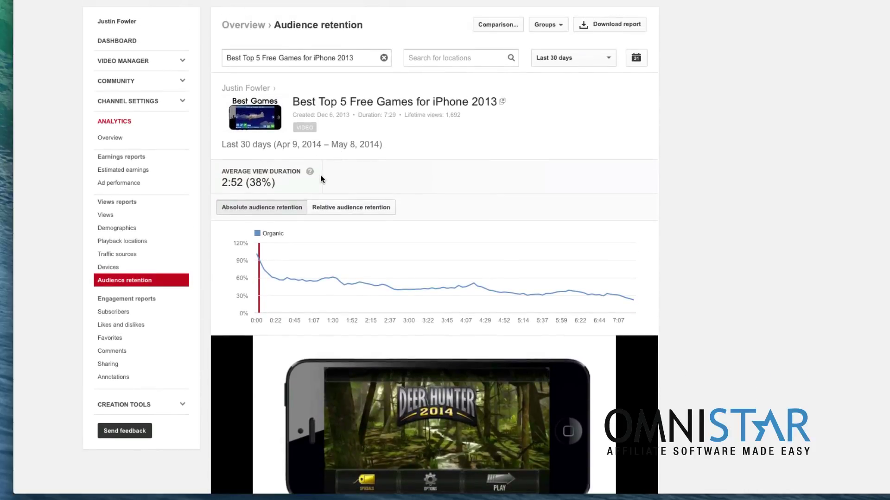
mouse_move(245, 179)
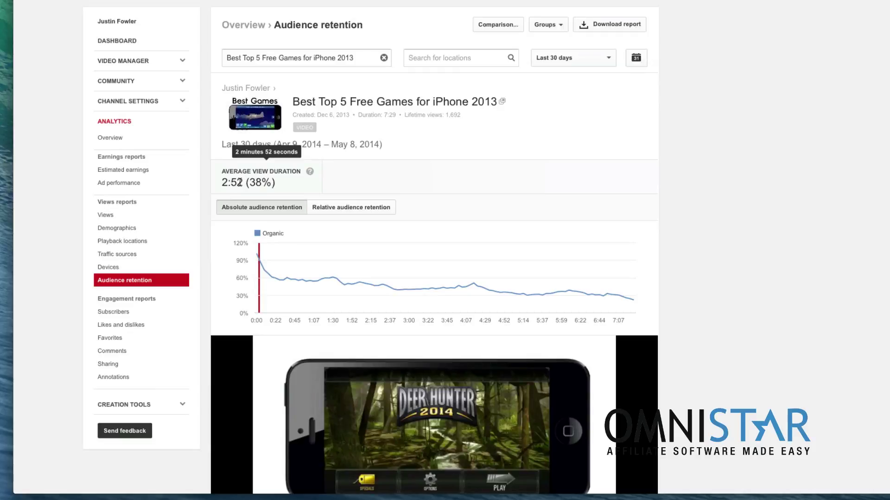
drag(242, 182, 222, 183)
click(369, 181)
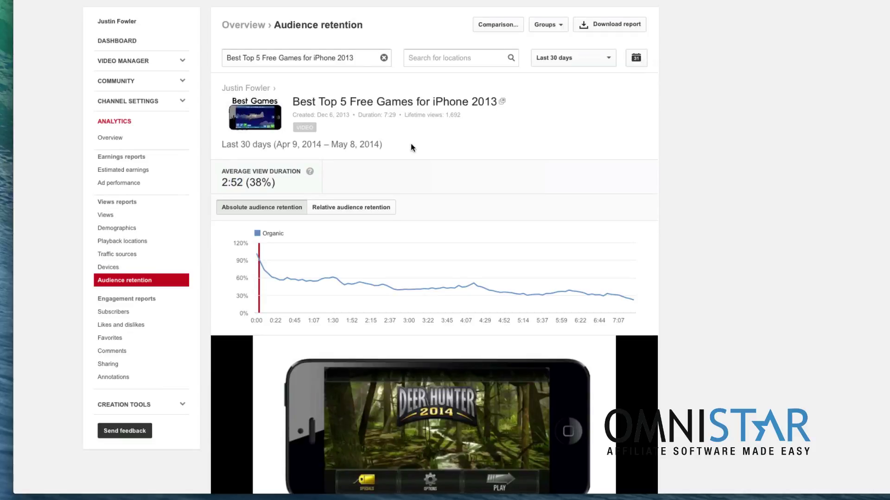
scroll(411, 147, down, 3)
mouse_move(230, 86)
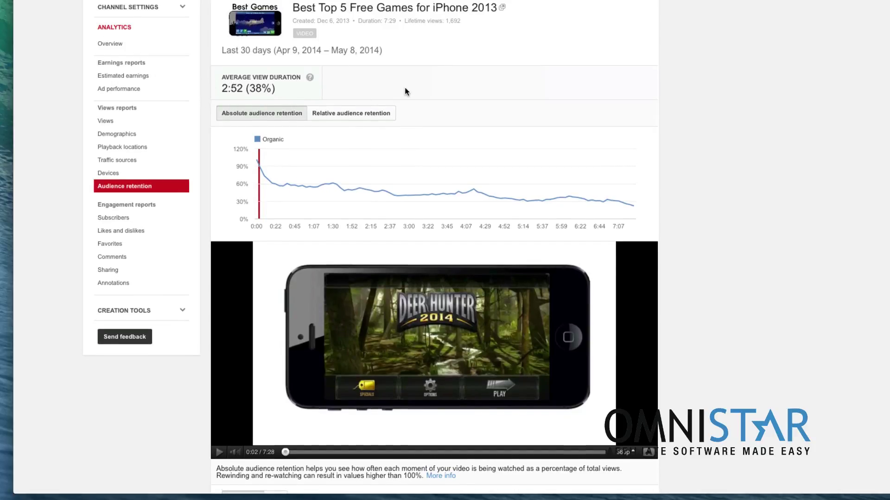
scroll(404, 91, up, 3)
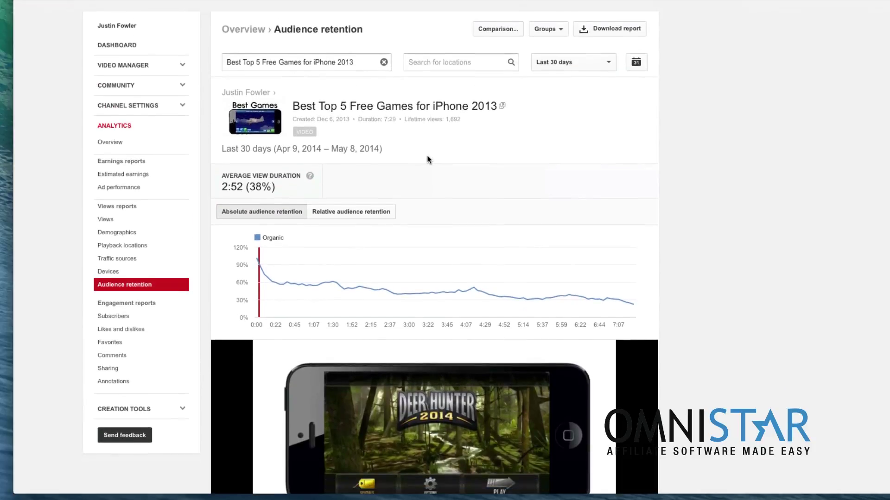
mouse_move(256, 172)
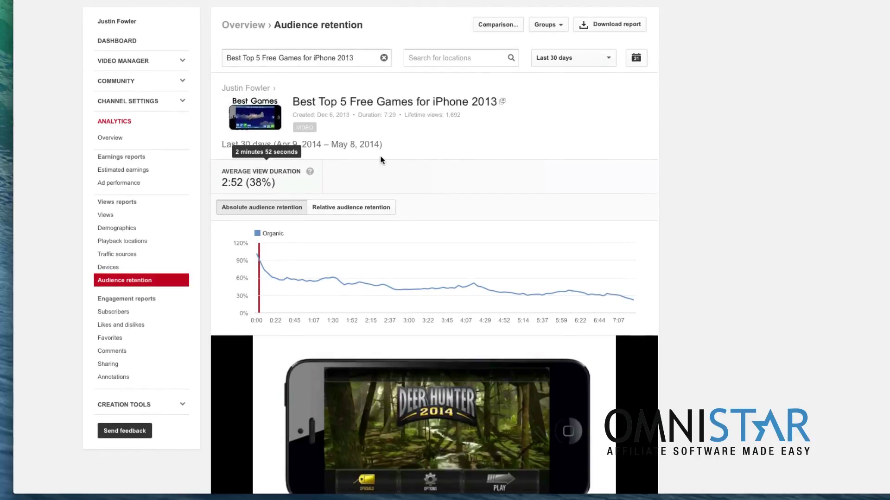
scroll(380, 160, down, 2)
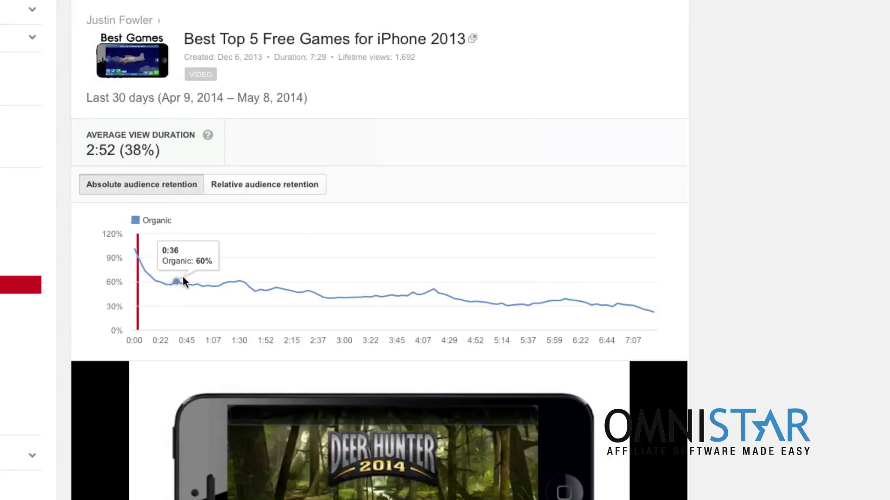
Switch to relative audience retention and seek playback to 6:04, then the 4:52 dip.
click(245, 192)
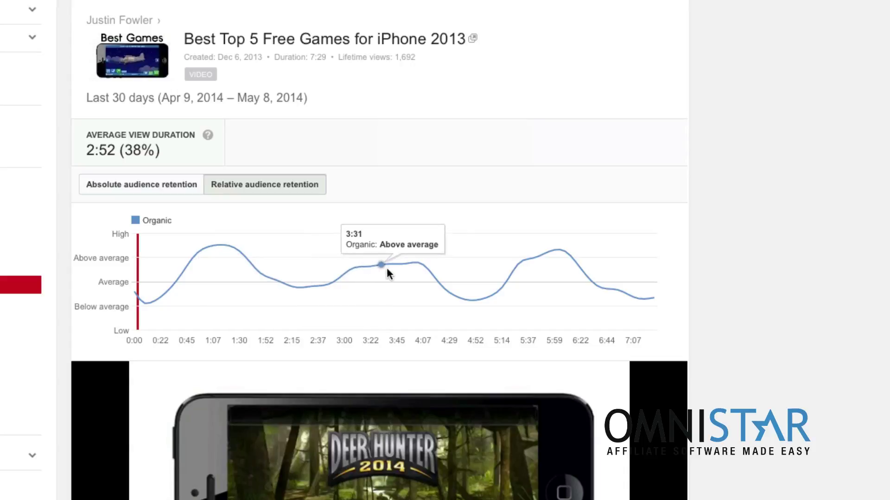
click(560, 251)
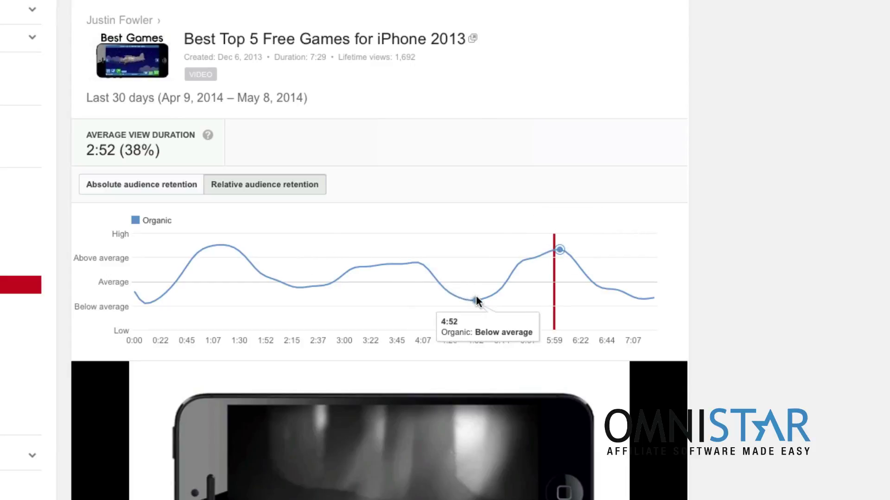
click(476, 296)
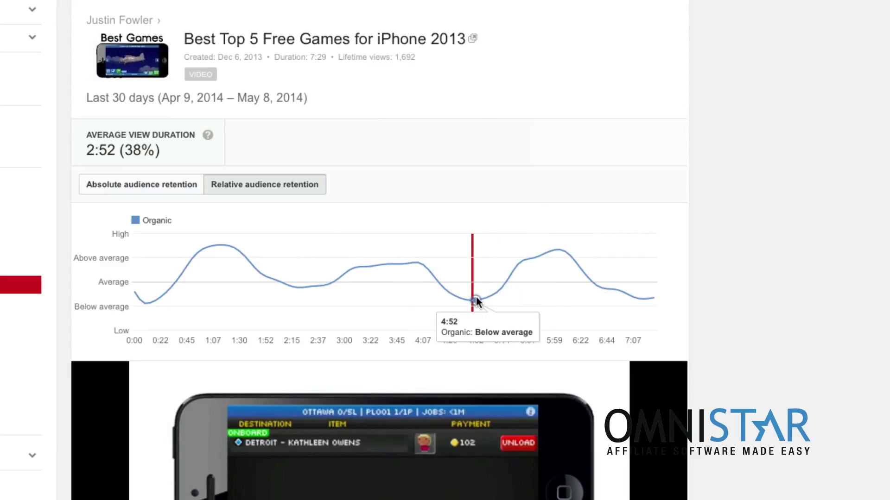
scroll(476, 301, up, 5)
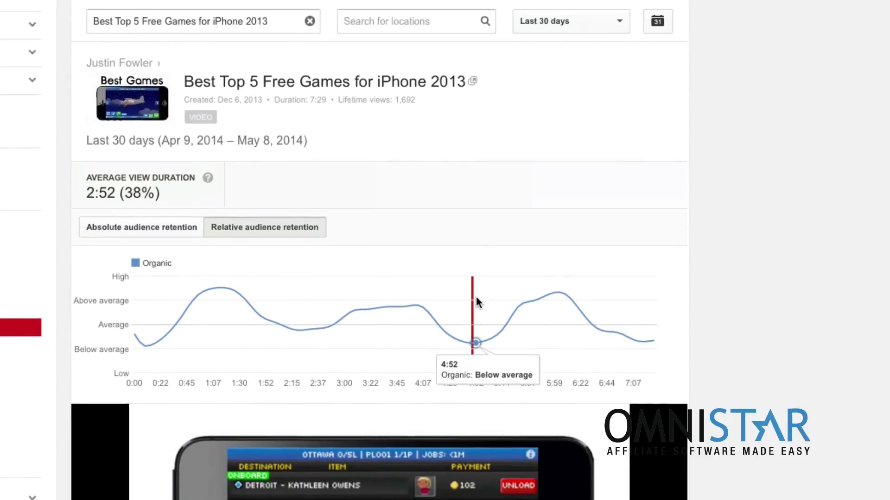
scroll(478, 302, down, 1)
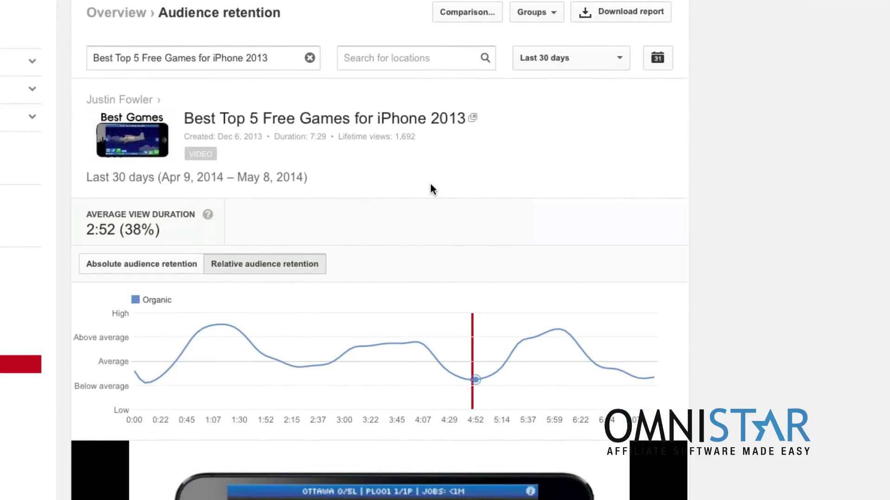
scroll(431, 189, down, 4)
scroll(430, 186, down, 6)
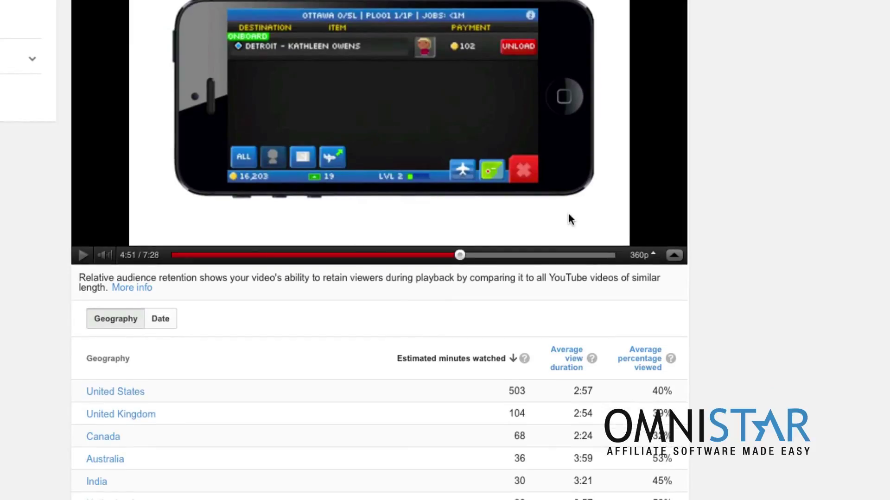
scroll(568, 213, down, 2)
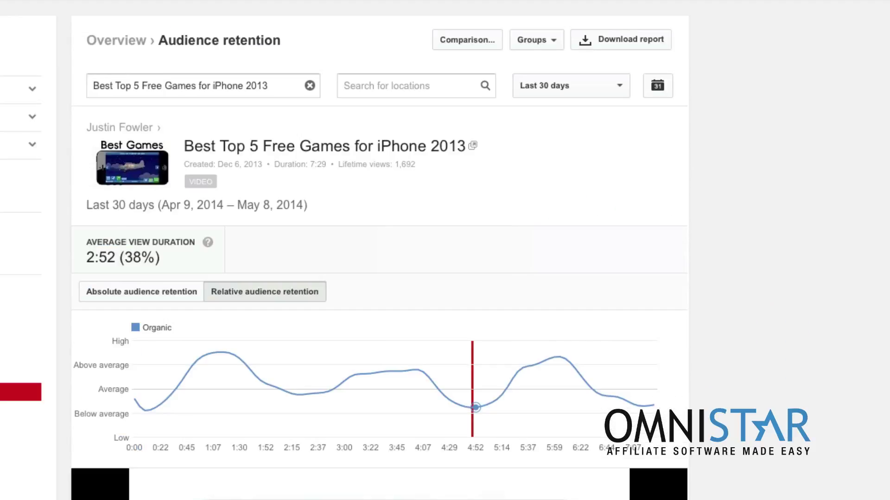